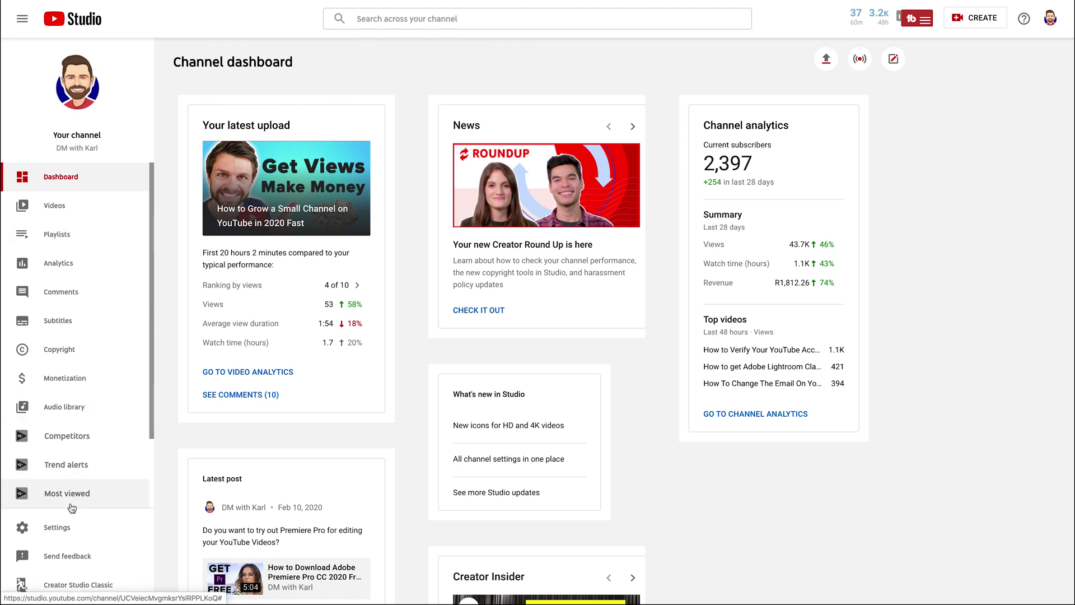
- Go to Settings > Channel > Branding and remove the current video watermark
{"action": "left_click", "coordinate": [57, 527]}
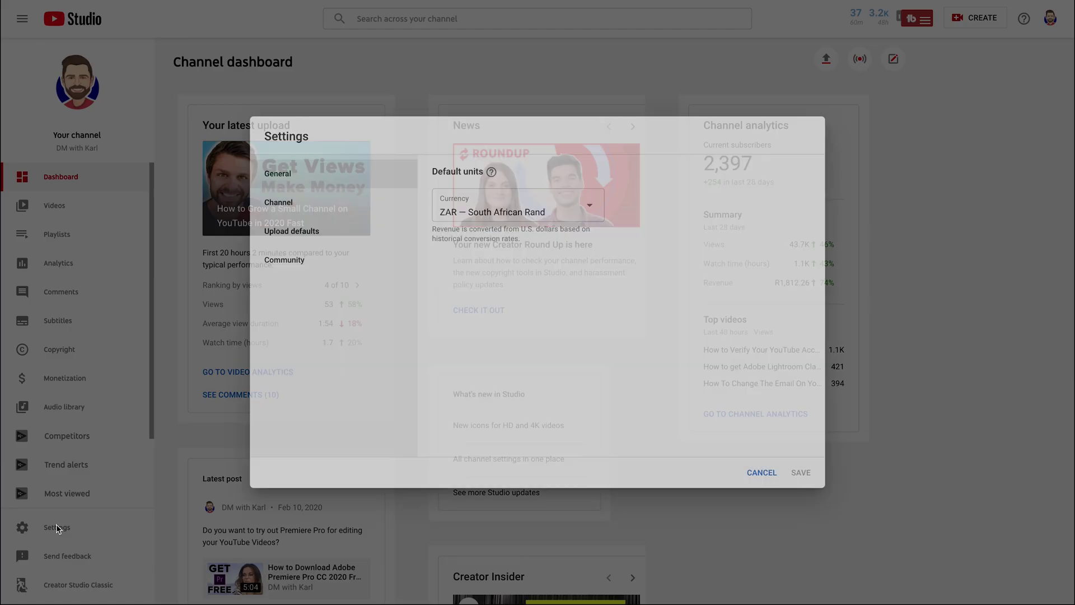
{"action": "left_click", "coordinate": [298, 209]}
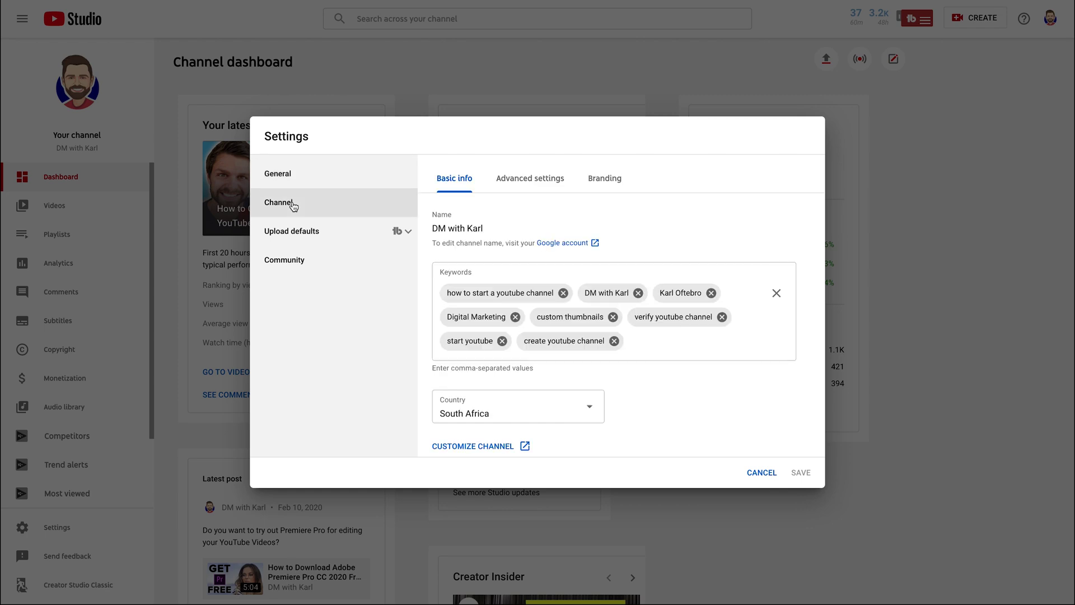
{"action": "left_click", "coordinate": [609, 182]}
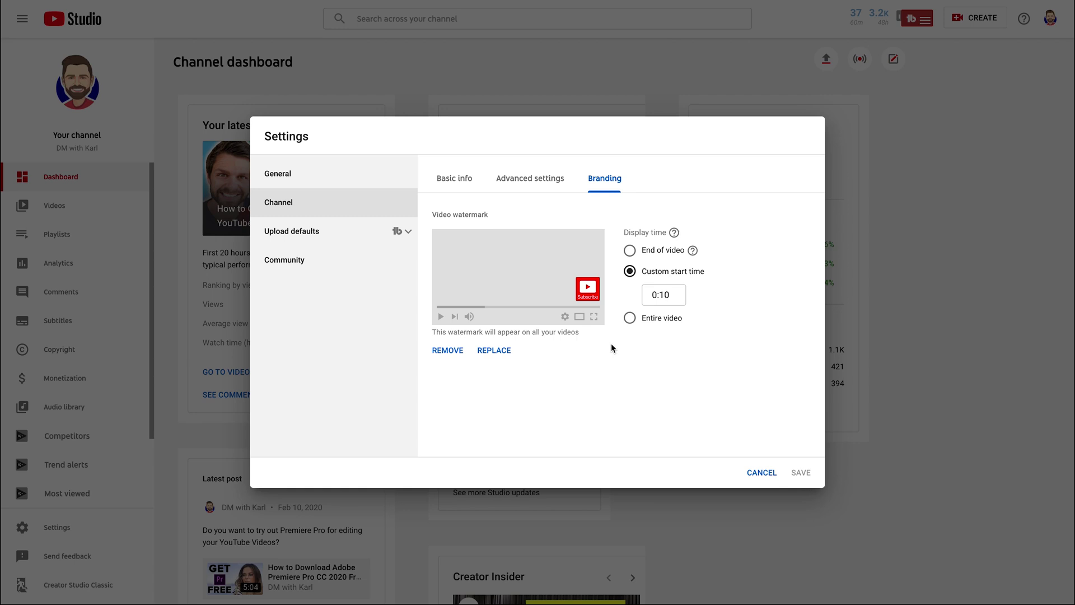
{"action": "left_click", "coordinate": [447, 351]}
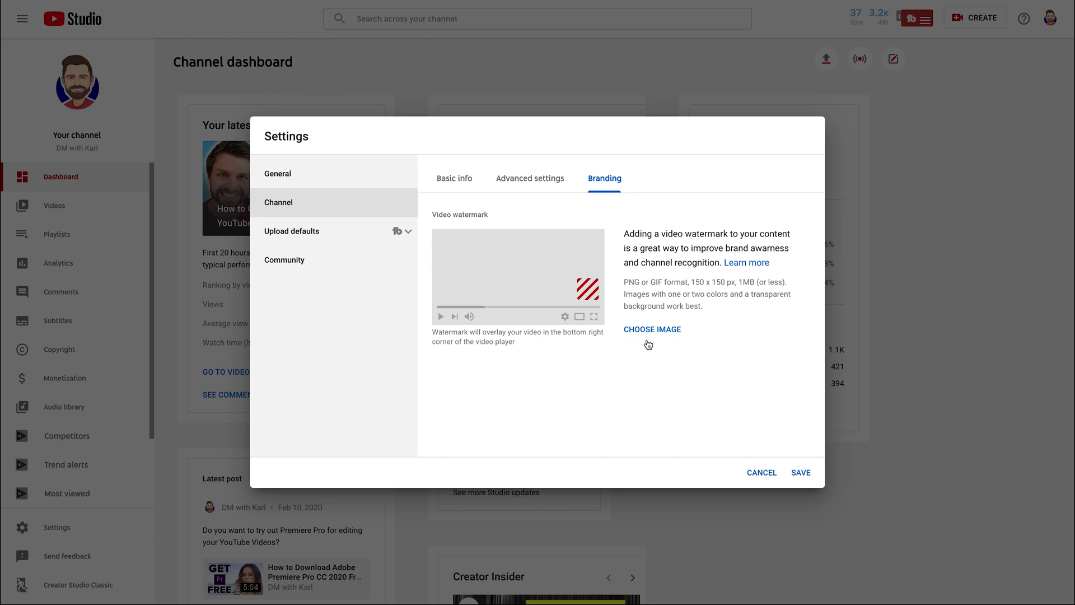
- Highlight the watermark guidelines, especially the 150 x 150 px size and 1MB limit
{"action": "left_click_drag", "start_coordinate": [625, 234], "coordinate": [756, 260]}
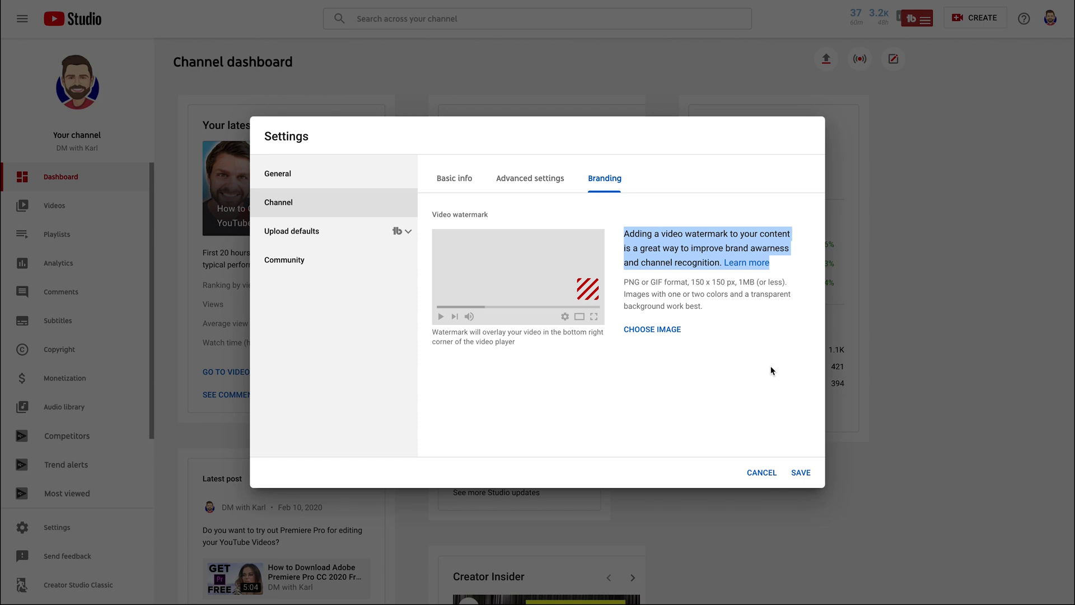
{"action": "left_click_drag", "start_coordinate": [622, 281], "coordinate": [701, 305]}
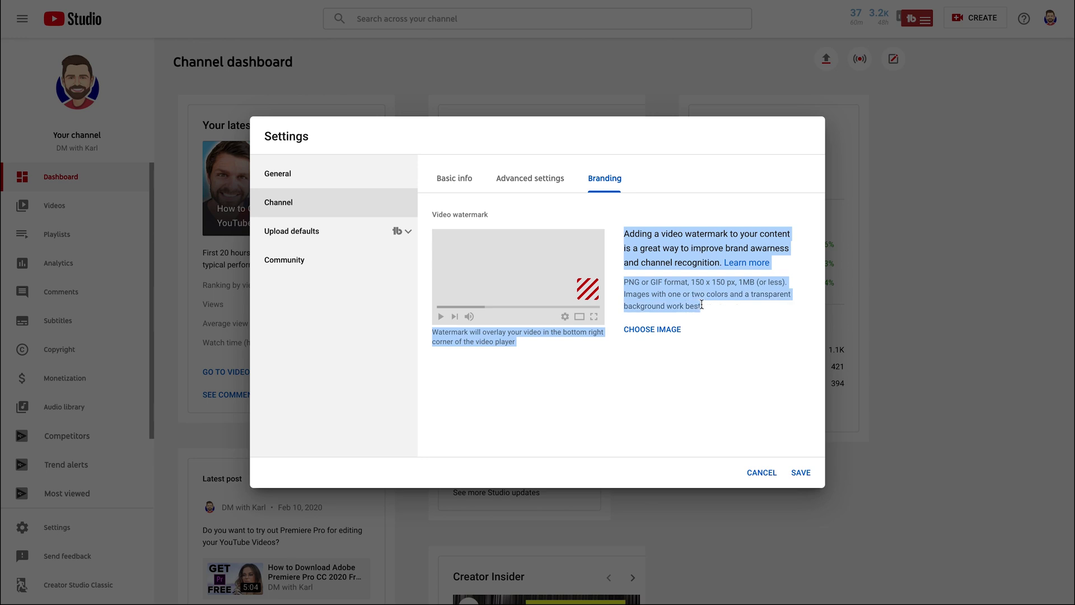
{"action": "left_click", "coordinate": [737, 314]}
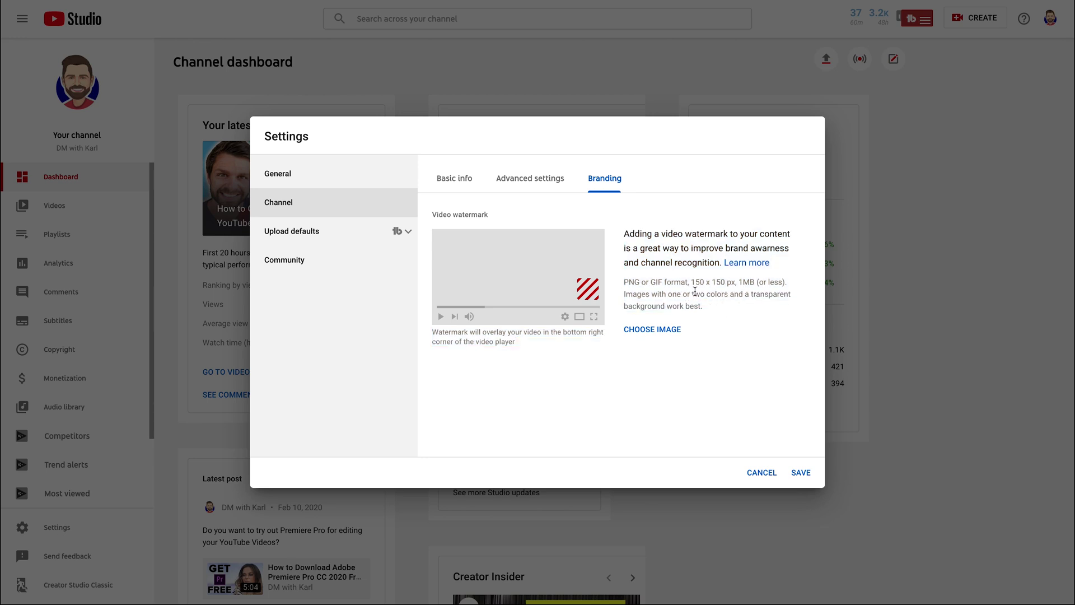
{"action": "left_click_drag", "start_coordinate": [692, 283], "coordinate": [735, 284]}
{"action": "left_click_drag", "start_coordinate": [739, 282], "coordinate": [778, 282]}
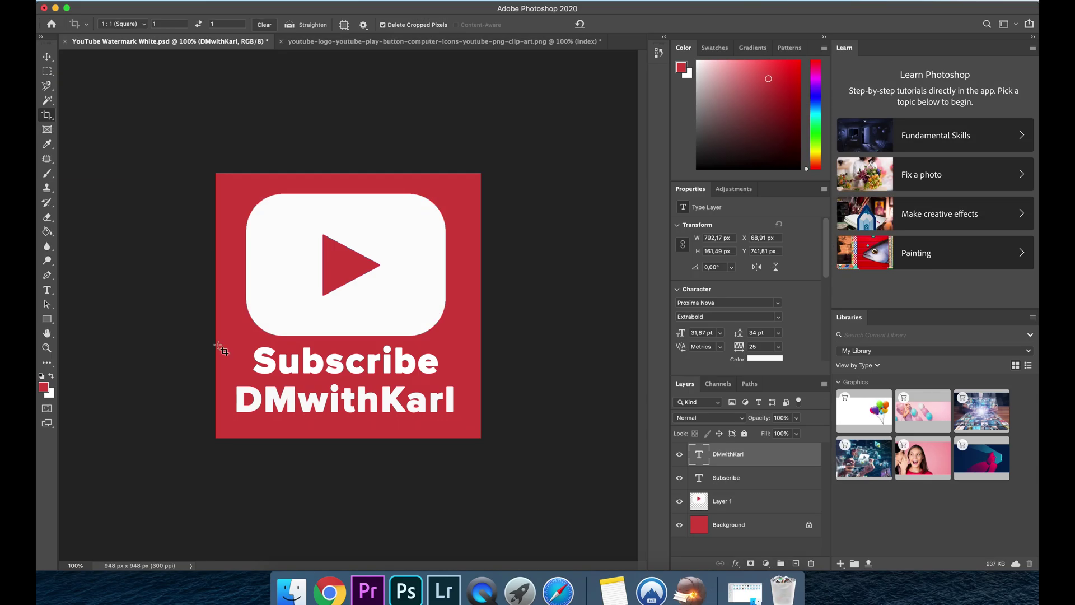
- Replace the DMwithKarl text line with 'My Channel Name'
{"action": "left_click", "coordinate": [48, 292]}
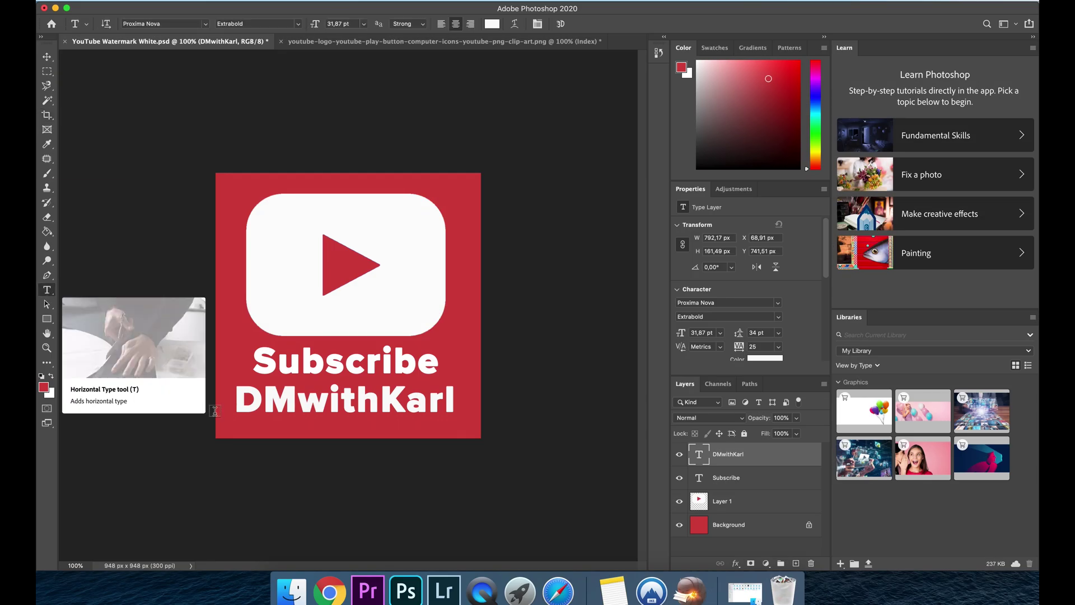
{"action": "left_click", "coordinate": [444, 402]}
{"action": "key", "text": "BackSpace"}
{"action": "key", "text": "BackSpace"}
{"action": "key", "text": "BackSpace"}
{"action": "key", "text": "BackSpace"}
{"action": "key", "text": "BackSpace"}
{"action": "key", "text": "BackSpace"}
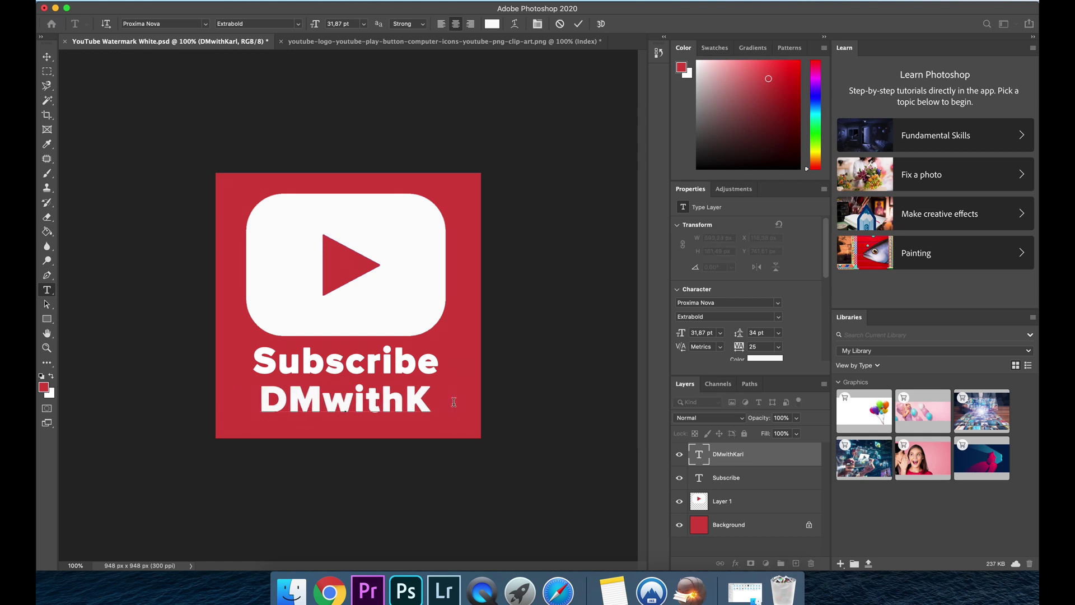
{"action": "key", "text": "BackSpace"}
{"action": "key", "text": "BackSpace"}
{"action": "key", "text": "BackSpace"}
{"action": "key", "text": "BackSpace"}
{"action": "type", "text": "My"}
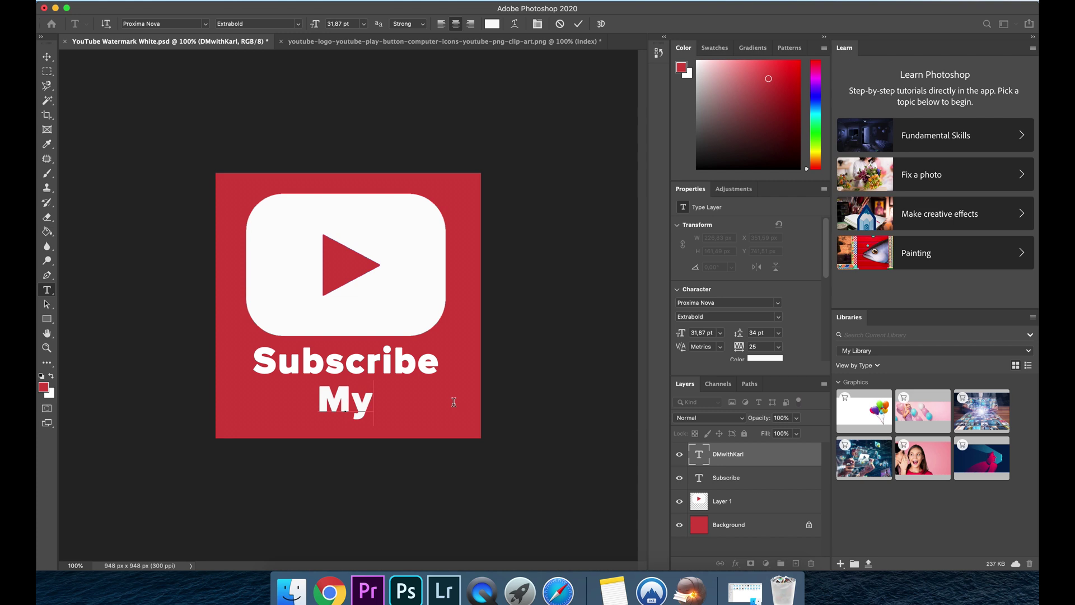
{"action": "type", "text": " Channel"}
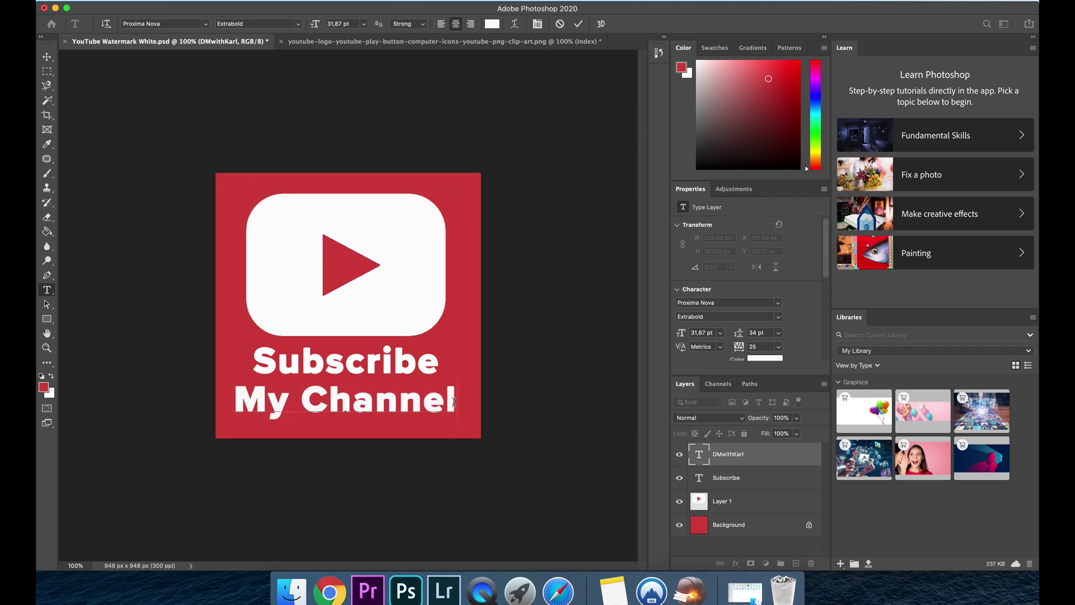
{"action": "type", "text": "Name"}
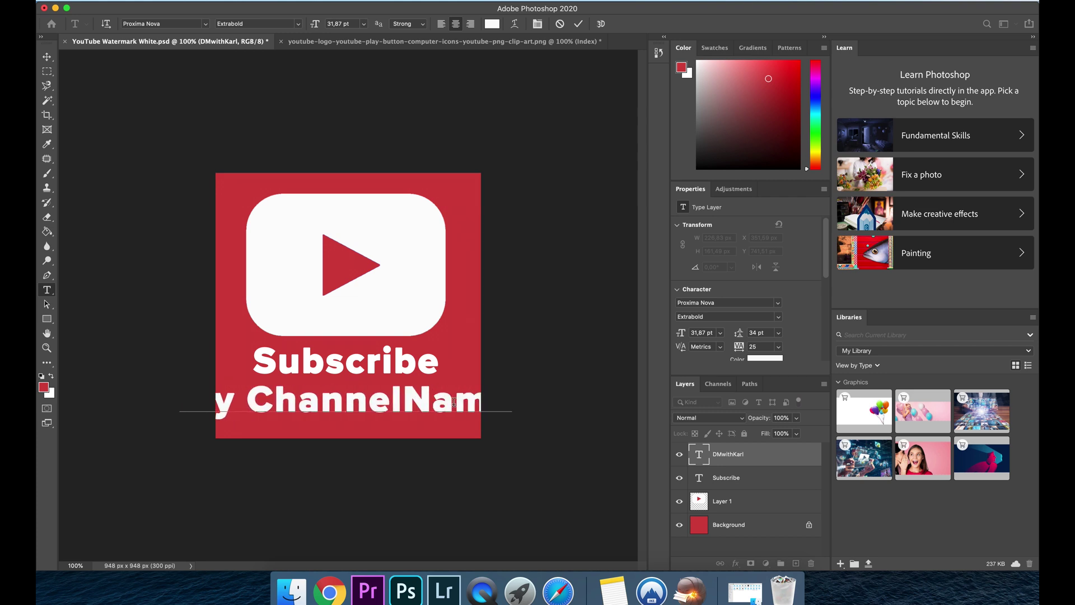
{"action": "left_click", "coordinate": [407, 399]}
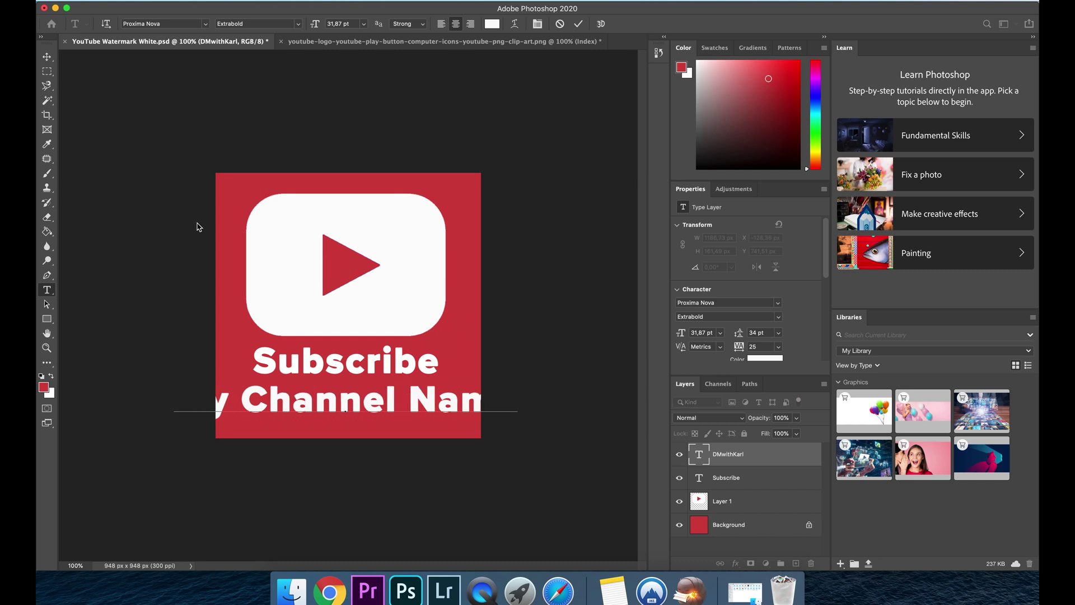
- Scale 'My Channel Name' down to about 56% so it fits, centred beneath Subscribe
{"action": "left_click", "coordinate": [47, 57]}
{"action": "key", "text": "super+t"}
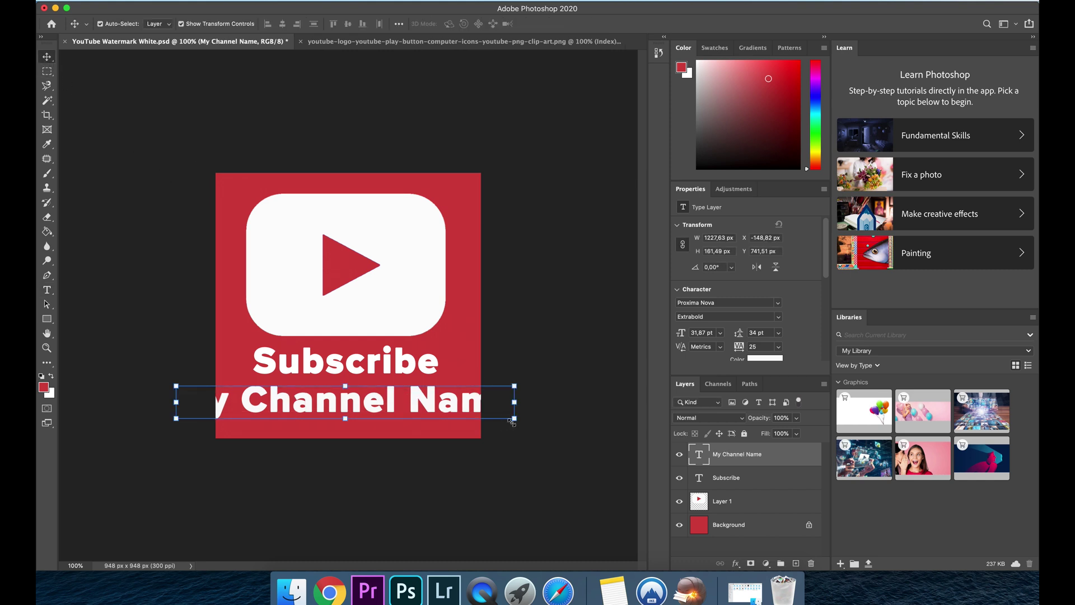
{"action": "left_click_drag", "start_coordinate": [514, 425], "coordinate": [410, 421]}
{"action": "left_click_drag", "start_coordinate": [316, 403], "coordinate": [370, 407]}
{"action": "left_click_drag", "start_coordinate": [465, 418], "coordinate": [422, 411]}
{"action": "left_click_drag", "start_coordinate": [352, 403], "coordinate": [372, 402]}
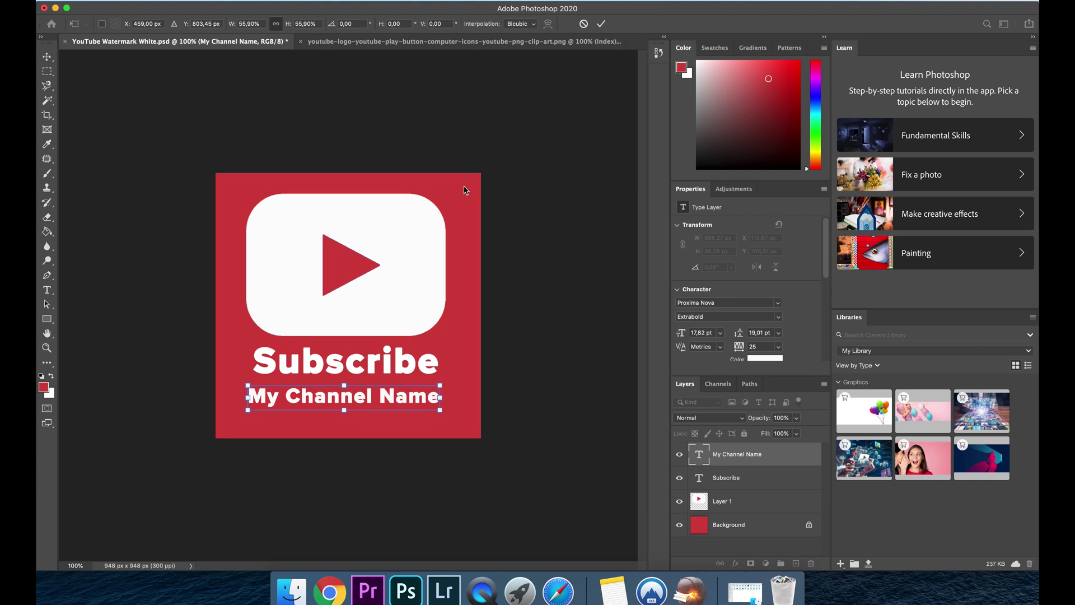
- Save the watermark document and set up a 150 × 150 px export
{"action": "left_click", "coordinate": [125, 2]}
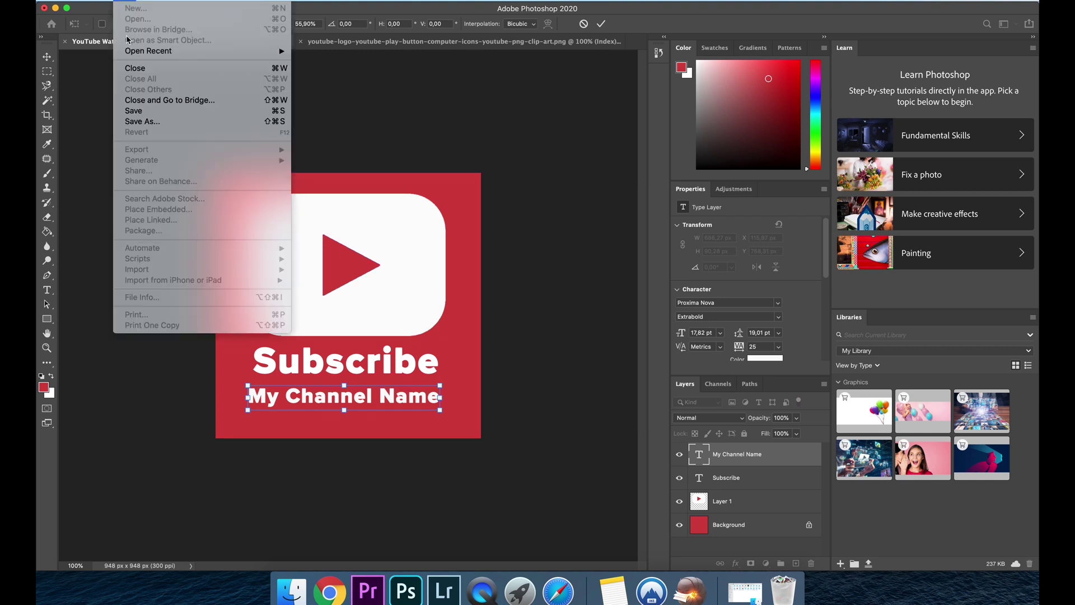
{"action": "left_click", "coordinate": [140, 110]}
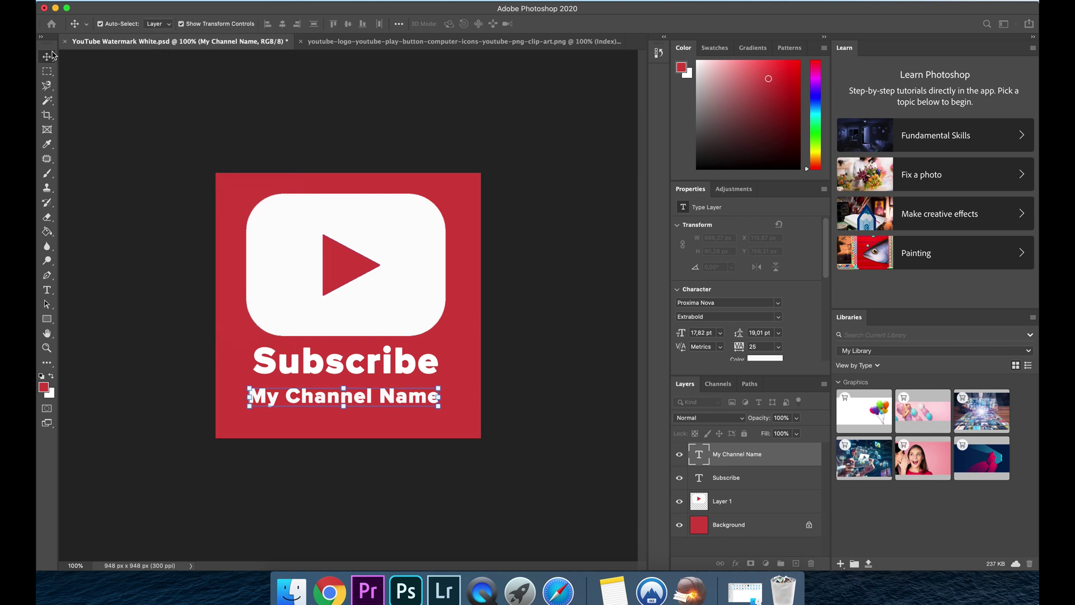
{"action": "left_click", "coordinate": [123, 4]}
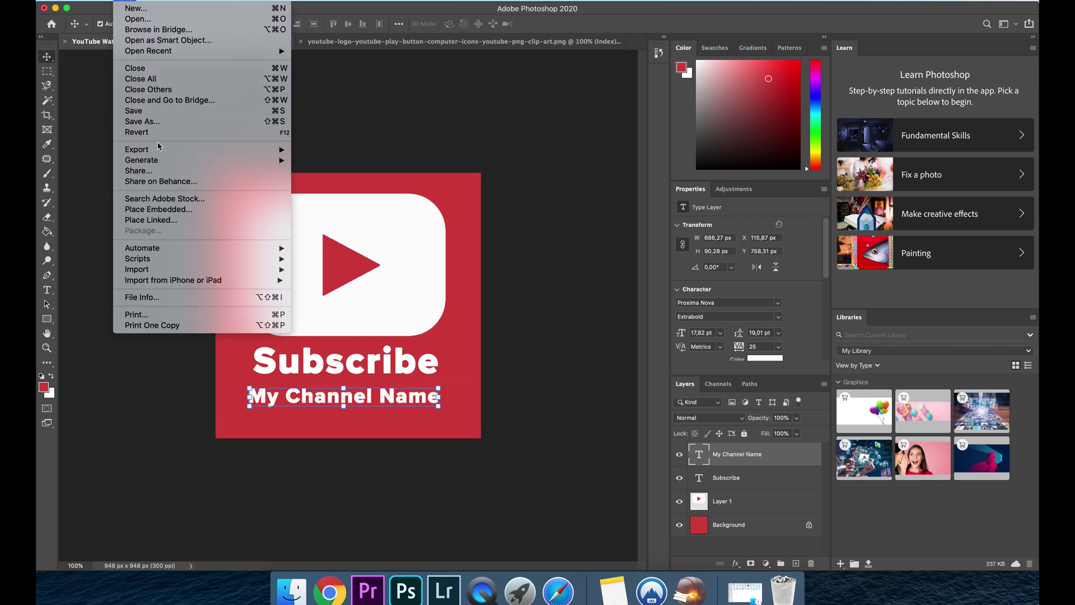
{"action": "mouse_move", "coordinate": [163, 150]}
{"action": "left_click", "coordinate": [339, 162]}
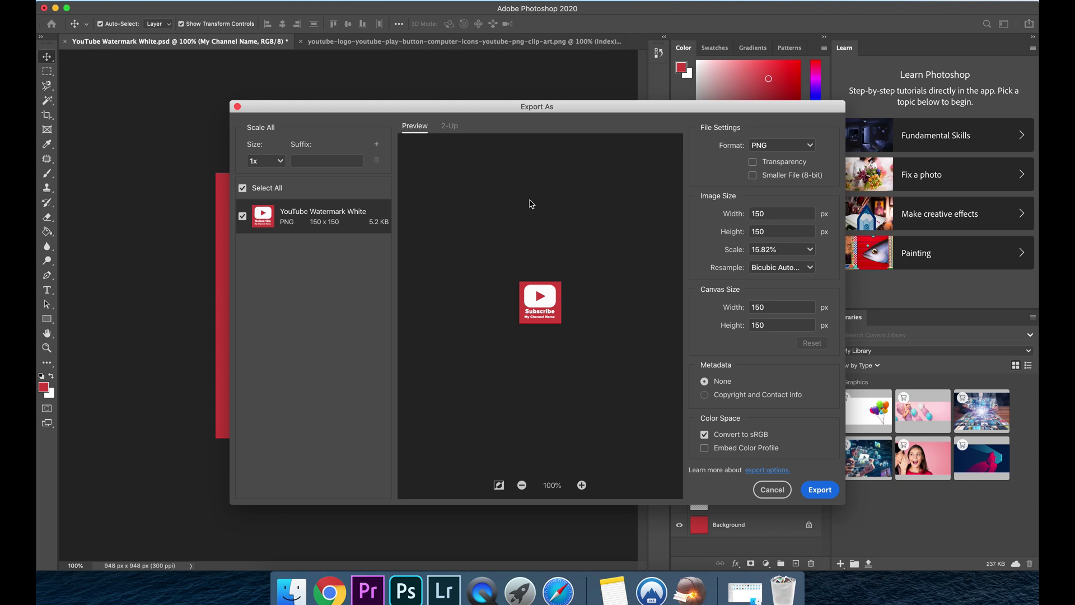
{"action": "left_click_drag", "start_coordinate": [773, 212], "coordinate": [732, 234]}
- Export it as a non-transparent PNG named 'YouTube Watermark White.png'
{"action": "left_click", "coordinate": [778, 150]}
{"action": "left_click", "coordinate": [762, 166]}
{"action": "left_click", "coordinate": [752, 162]}
{"action": "left_click", "coordinate": [753, 163]}
{"action": "left_click", "coordinate": [819, 491]}
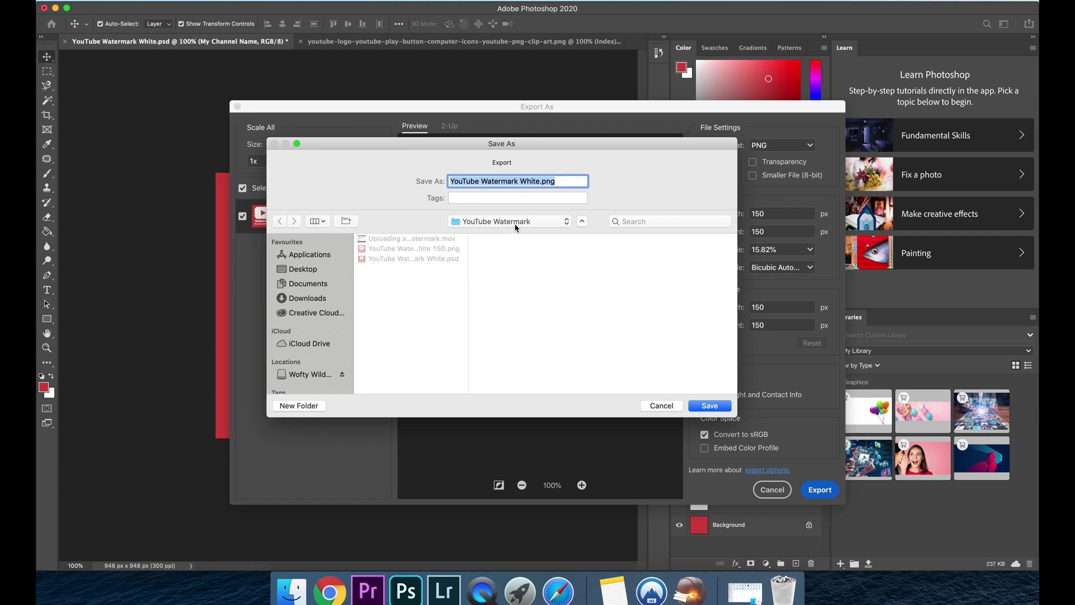
{"action": "key", "text": "Return"}
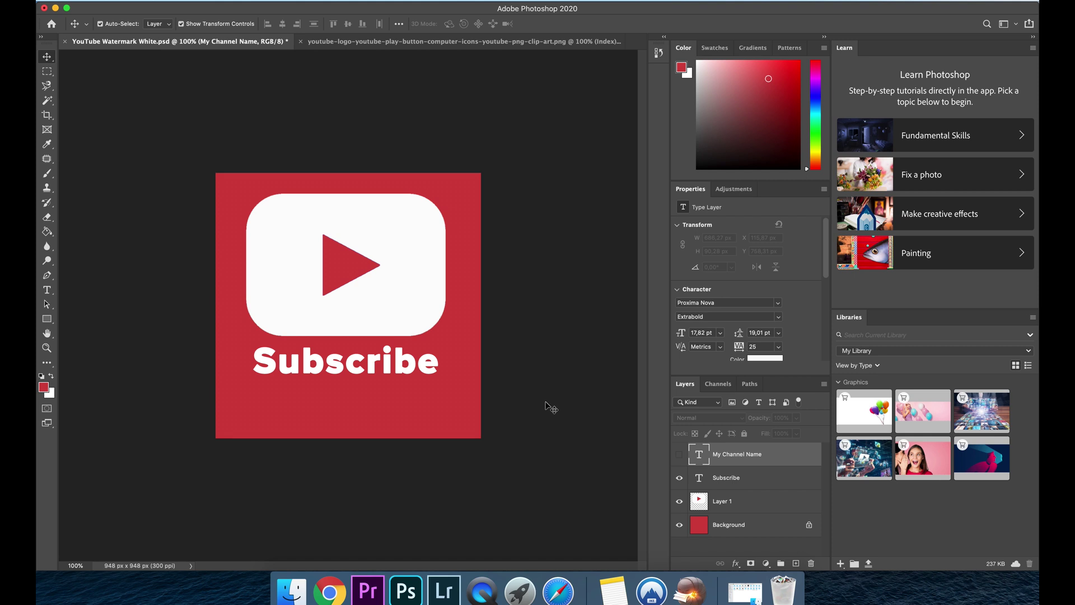
- Move the Subscribe text and the white play-button logo lower to re-centre the design
{"action": "left_click", "coordinate": [728, 480]}
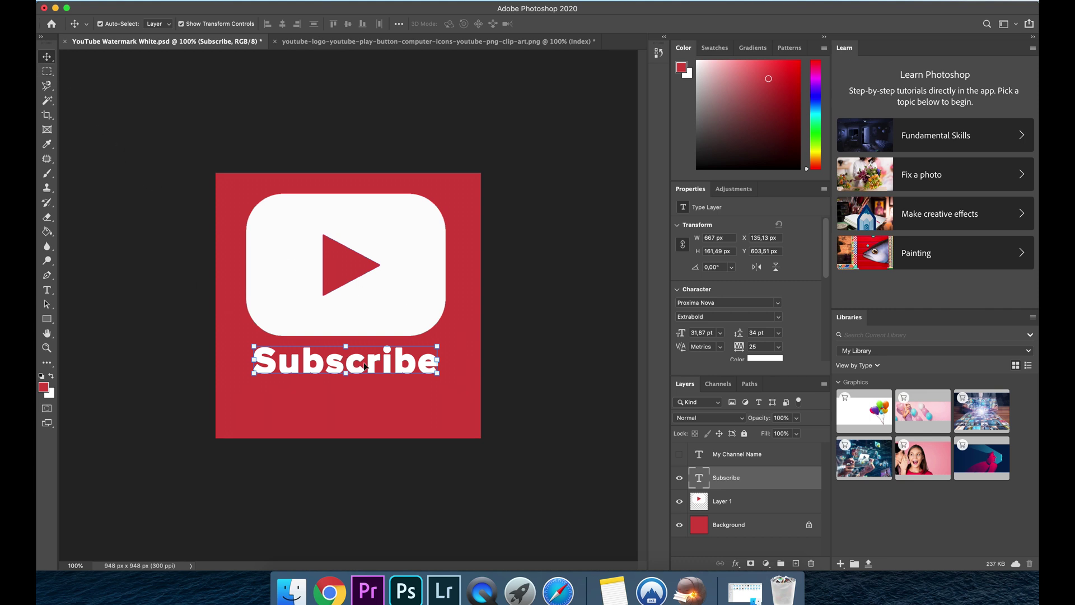
{"action": "left_click_drag", "start_coordinate": [364, 367], "coordinate": [365, 390]}
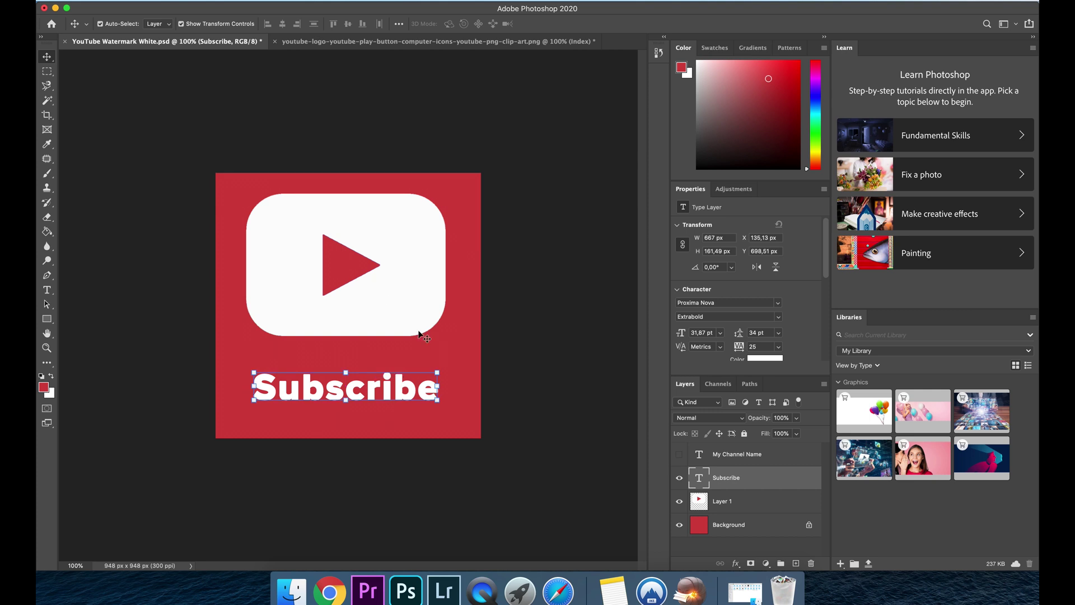
{"action": "left_click", "coordinate": [387, 311]}
{"action": "left_click_drag", "start_coordinate": [382, 297], "coordinate": [383, 314]}
{"action": "left_click", "coordinate": [335, 132]}
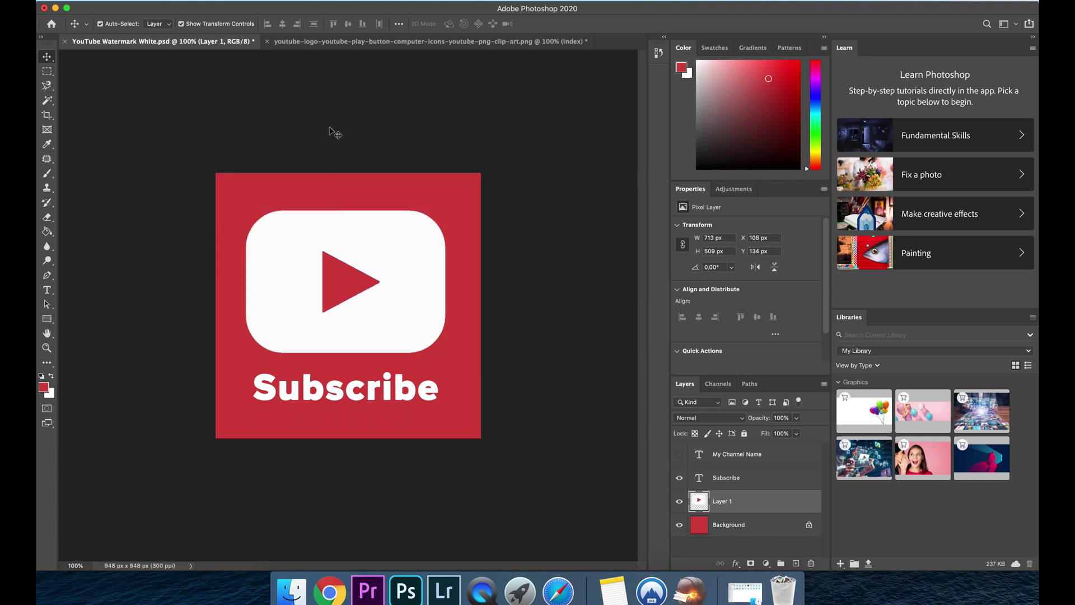
{"action": "left_click", "coordinate": [127, 2]}
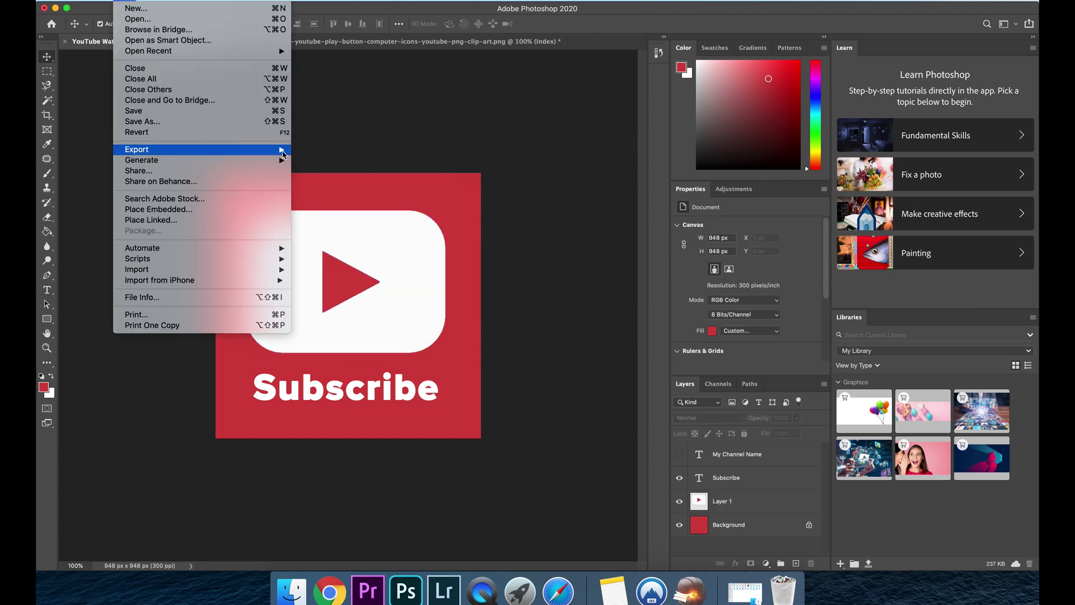
- Export the design as a 150×150 PNG, renaming it to 'YouTube Watermark.png'
{"action": "mouse_move", "coordinate": [283, 154]}
{"action": "left_click", "coordinate": [313, 159]}
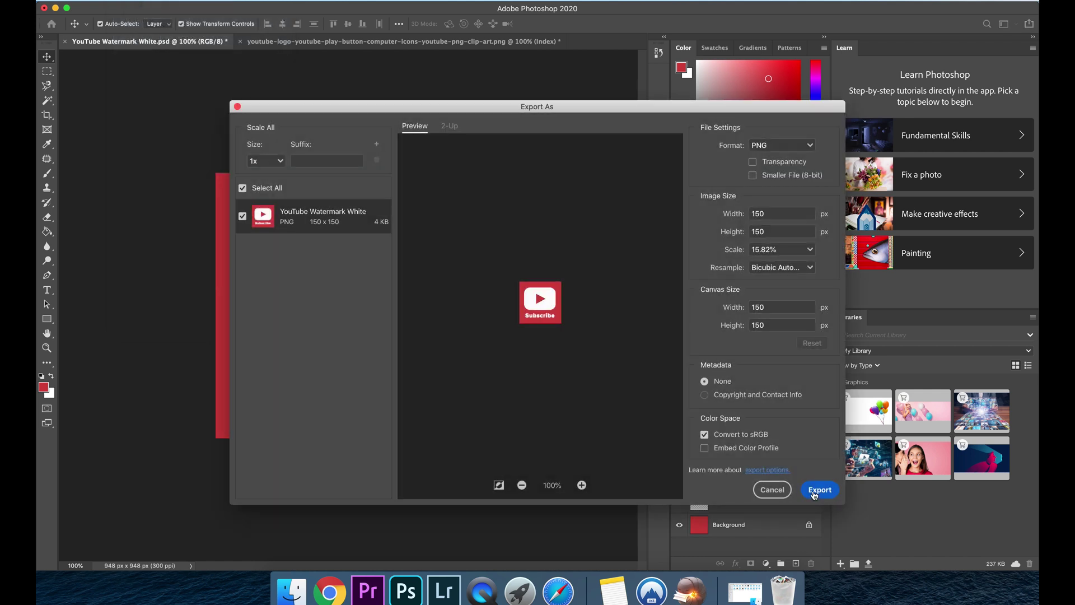
{"action": "left_click", "coordinate": [817, 491]}
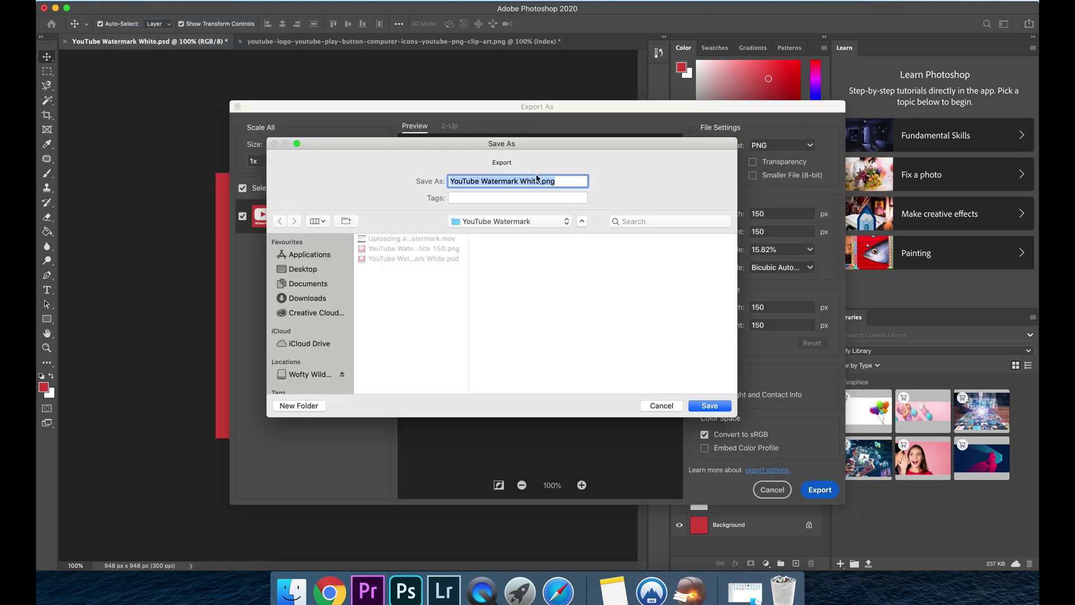
{"action": "key", "text": "Right"}
{"action": "key", "text": "BackSpace"}
{"action": "key", "text": "BackSpace"}
{"action": "key", "text": "BackSpace"}
{"action": "key", "text": "BackSpace"}
{"action": "key", "text": "BackSpace"}
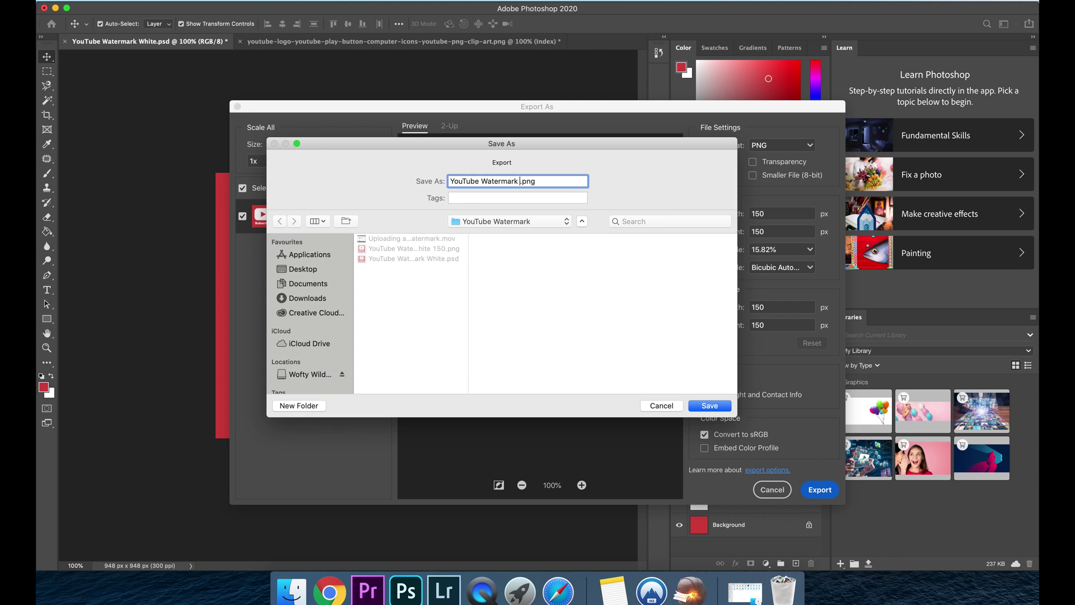
{"action": "key", "text": "BackSpace"}
- Save 'YouTube Watermark.png' and upload it as the channel's Branding video watermark
{"action": "left_click", "coordinate": [709, 406]}
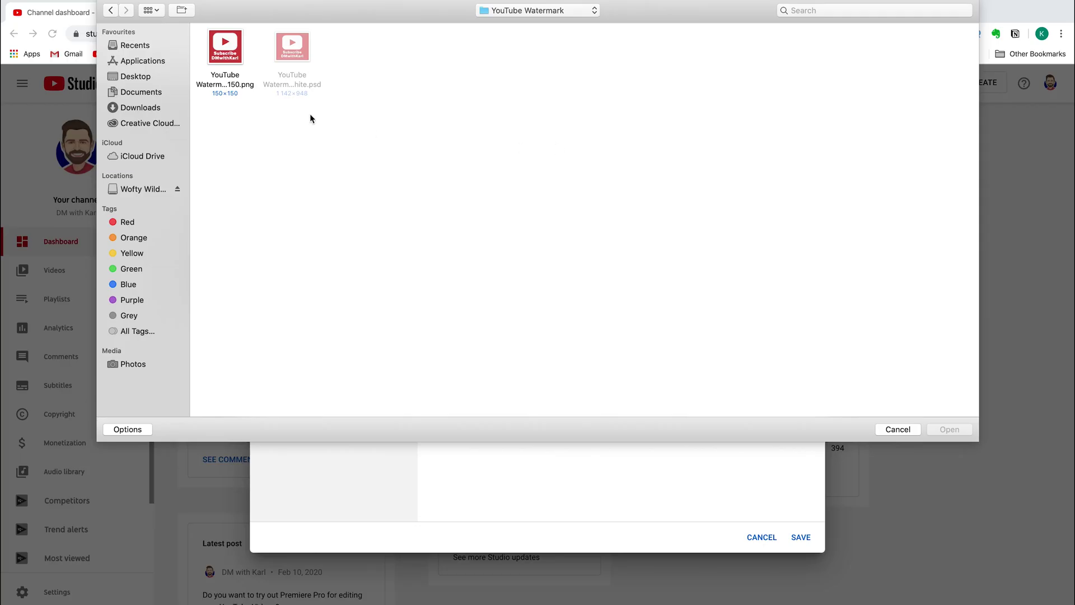
{"action": "double_click", "coordinate": [227, 49]}
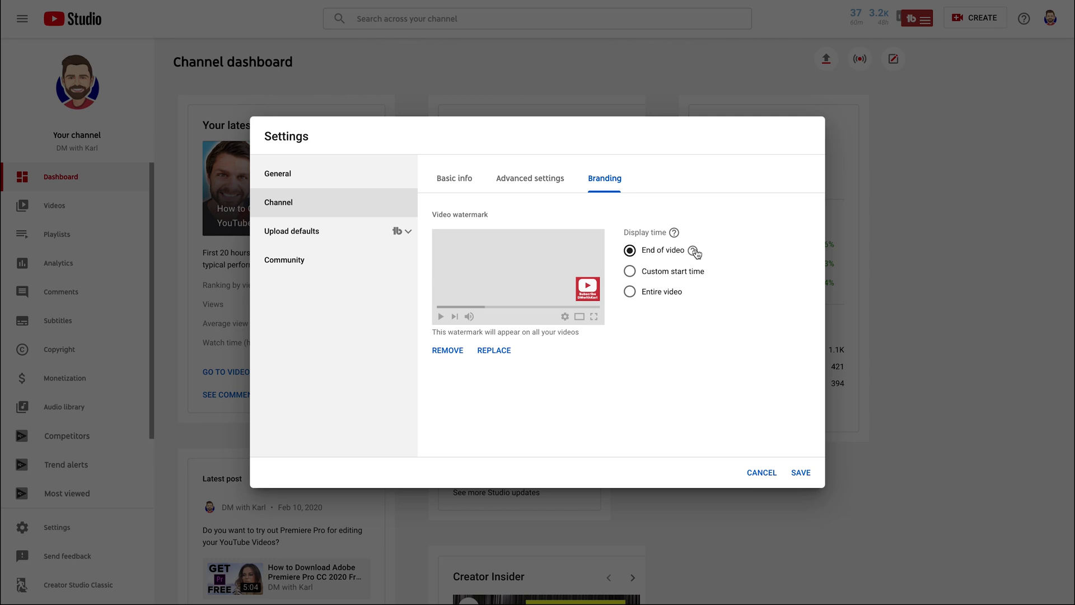
- Change the watermark display time from End of video to Custom start time, entering 10 seconds
{"action": "mouse_move", "coordinate": [694, 254]}
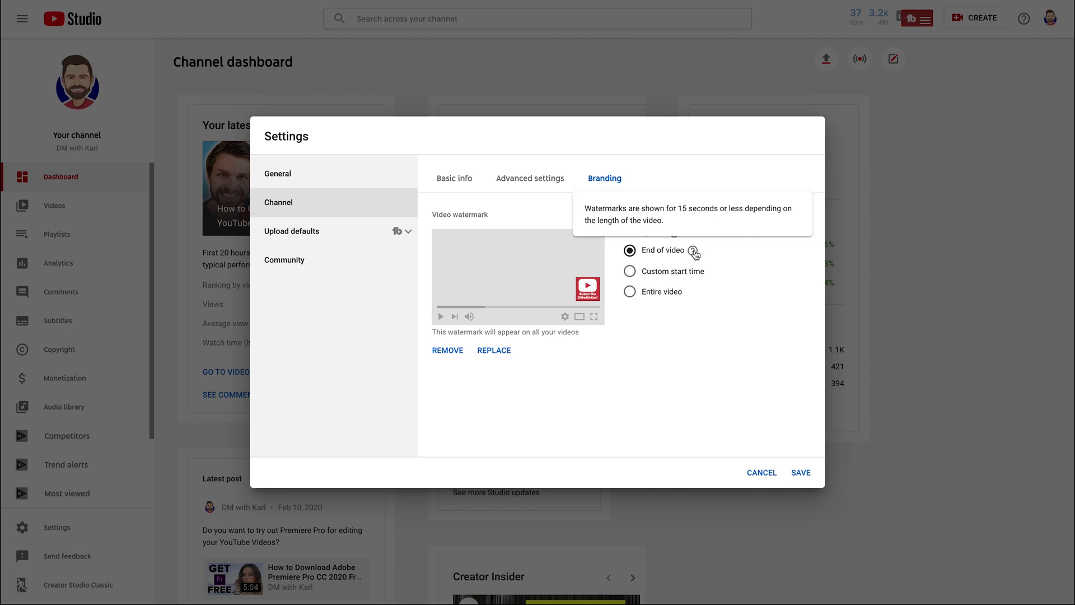
{"action": "left_click", "coordinate": [629, 271]}
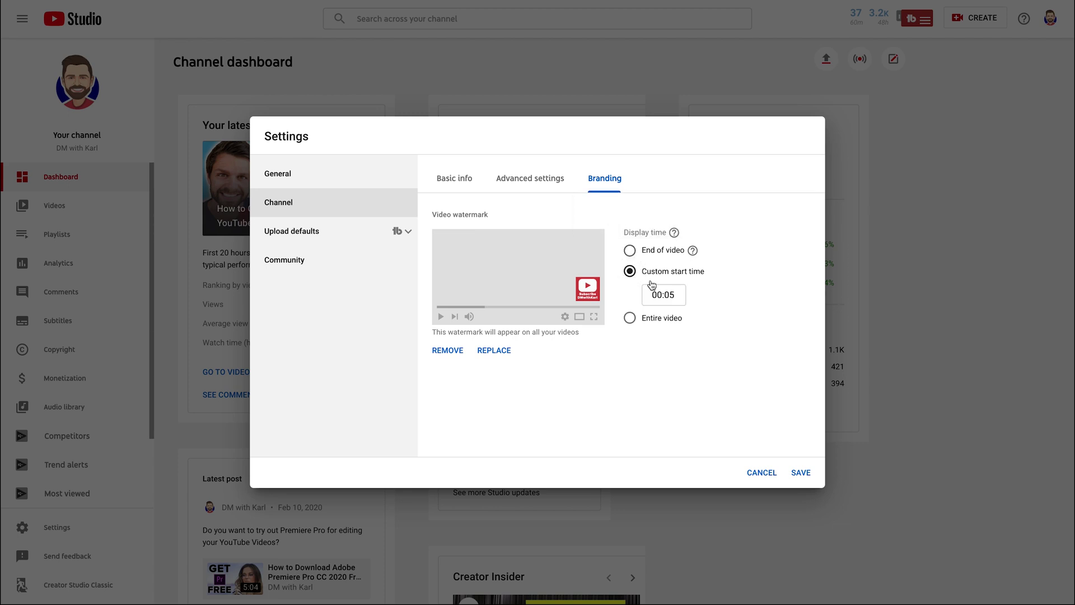
{"action": "left_click", "coordinate": [674, 295]}
{"action": "key", "text": "BackSpace"}
{"action": "key", "text": "BackSpace"}
{"action": "type", "text": "10"}
{"action": "left_click", "coordinate": [651, 389]}
{"action": "left_click", "coordinate": [629, 318]}
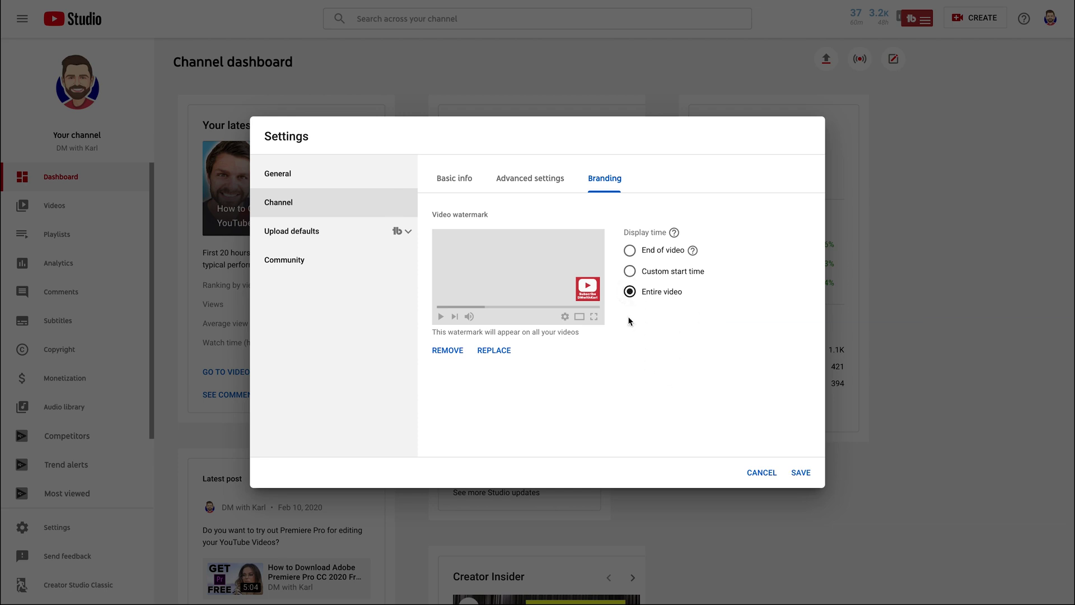
{"action": "left_click", "coordinate": [629, 271]}
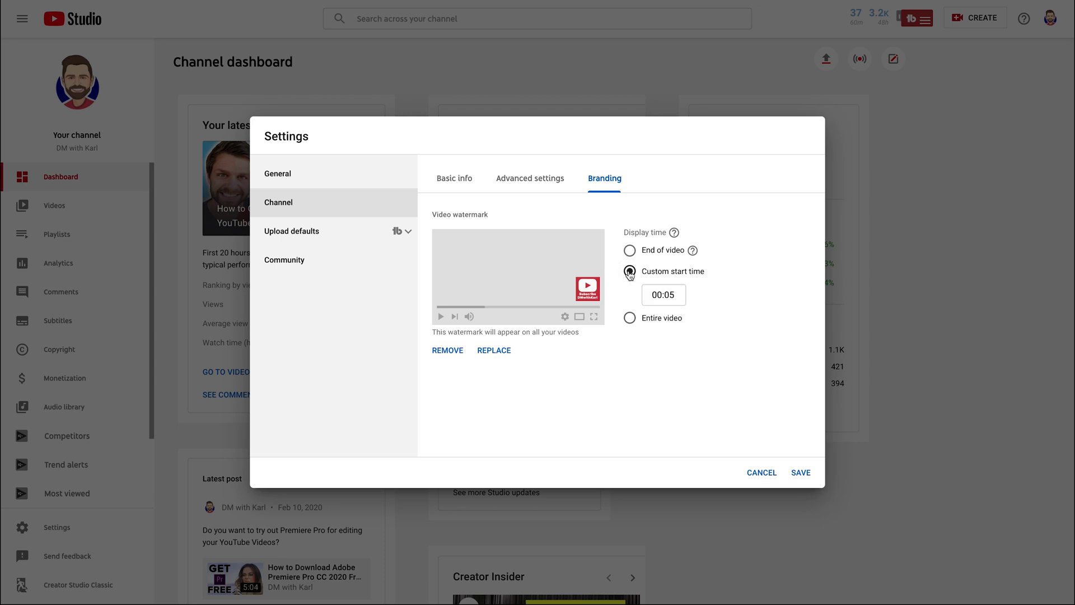
{"action": "left_click", "coordinate": [676, 296]}
{"action": "key", "text": "BackSpace"}
{"action": "key", "text": "BackSpace"}
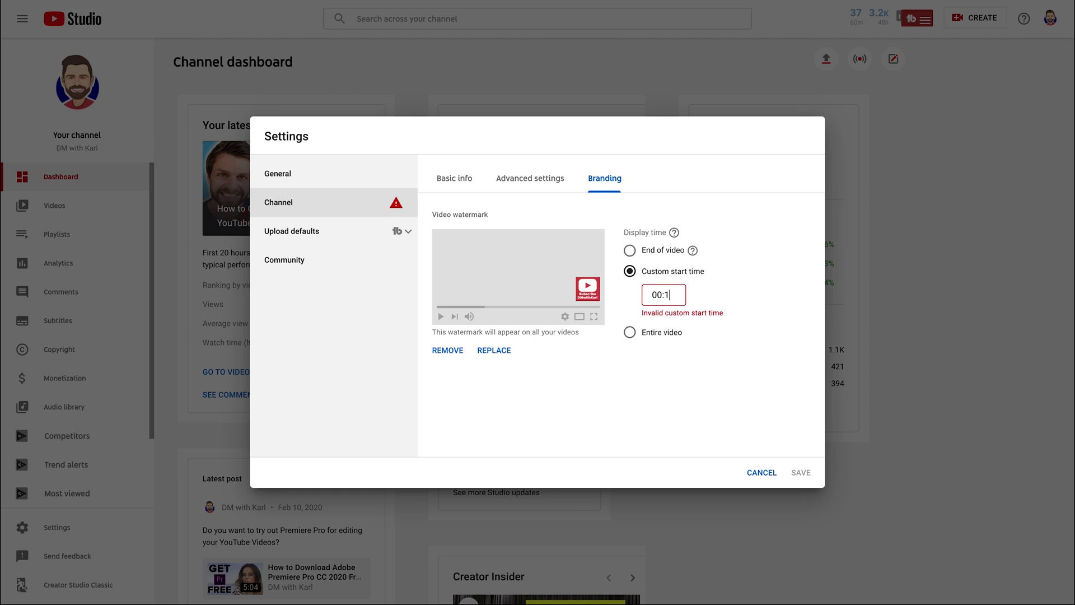
- Finish the 00:10 start time entry and save the watermark settings
{"action": "type", "text": "0"}
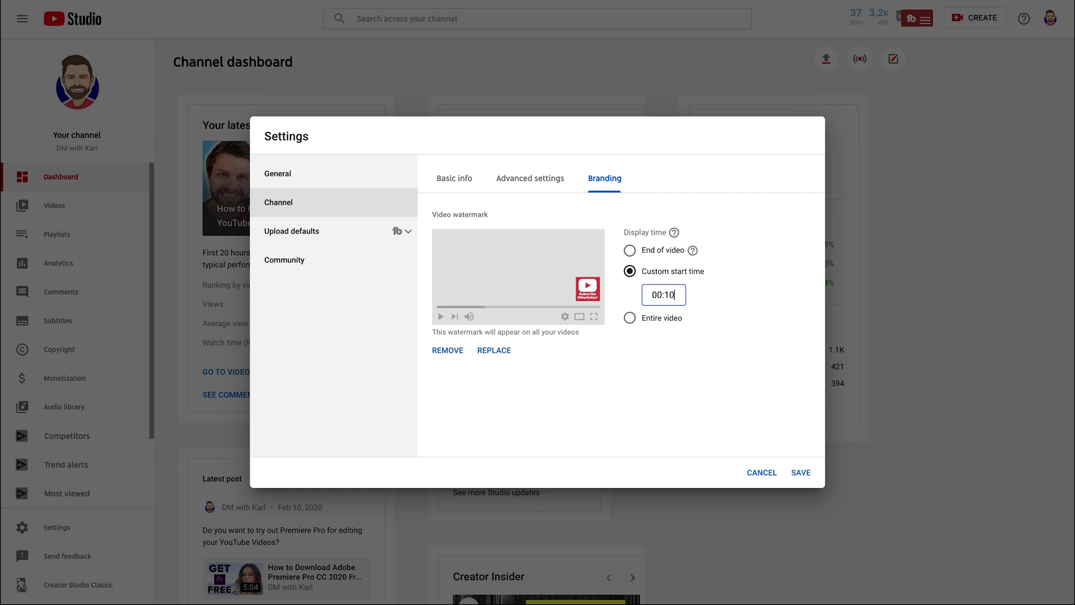
{"action": "left_click", "coordinate": [652, 346]}
{"action": "left_click", "coordinate": [801, 473]}
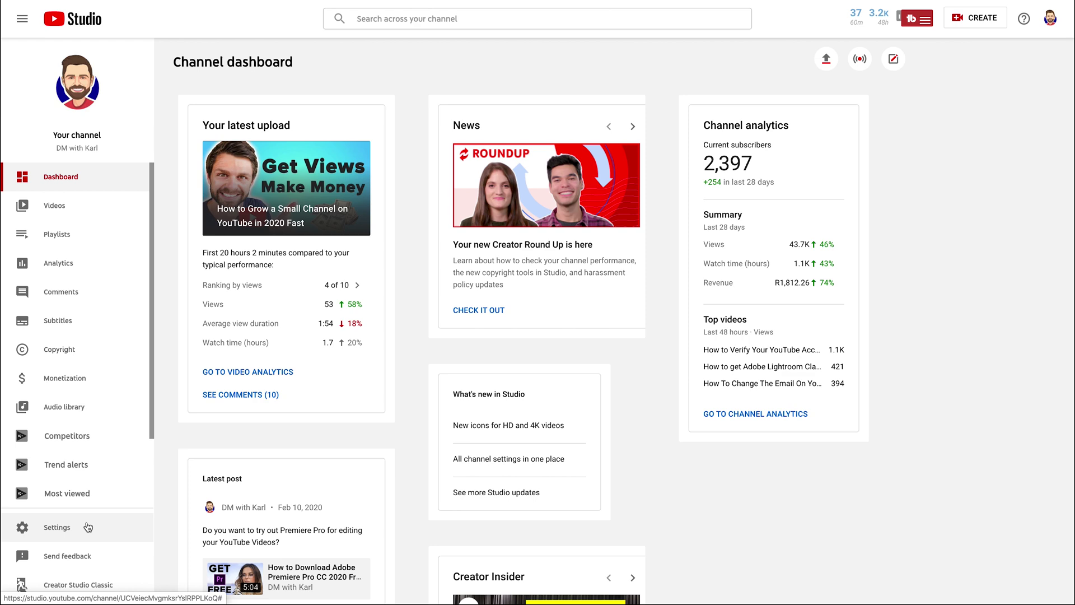
- Open Creator Studio Classic from the sidebar and skip the feedback prompt
{"action": "left_click", "coordinate": [80, 588]}
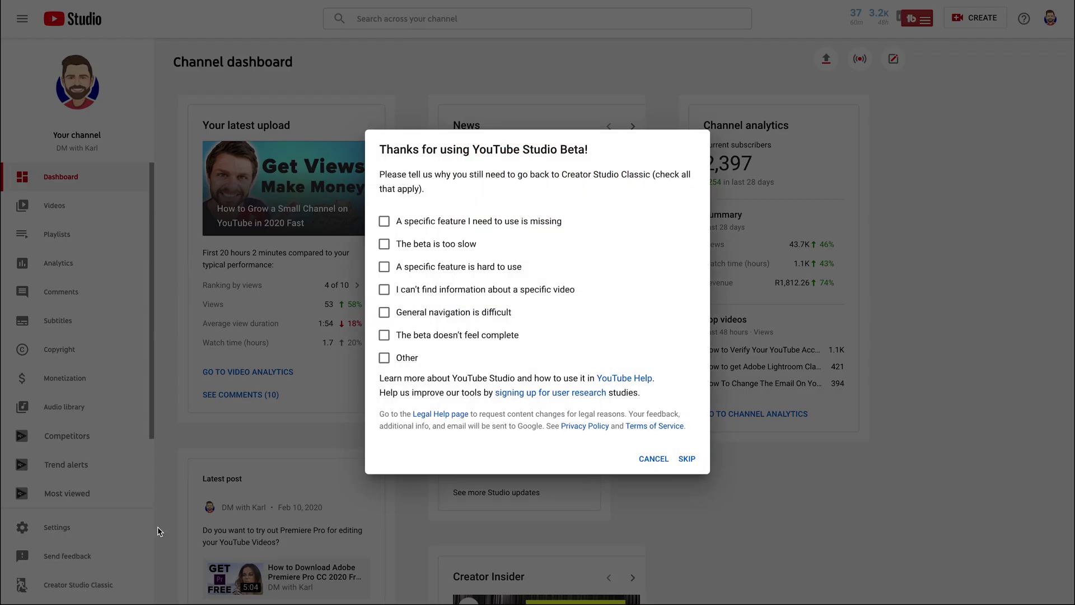
{"action": "left_click", "coordinate": [687, 458]}
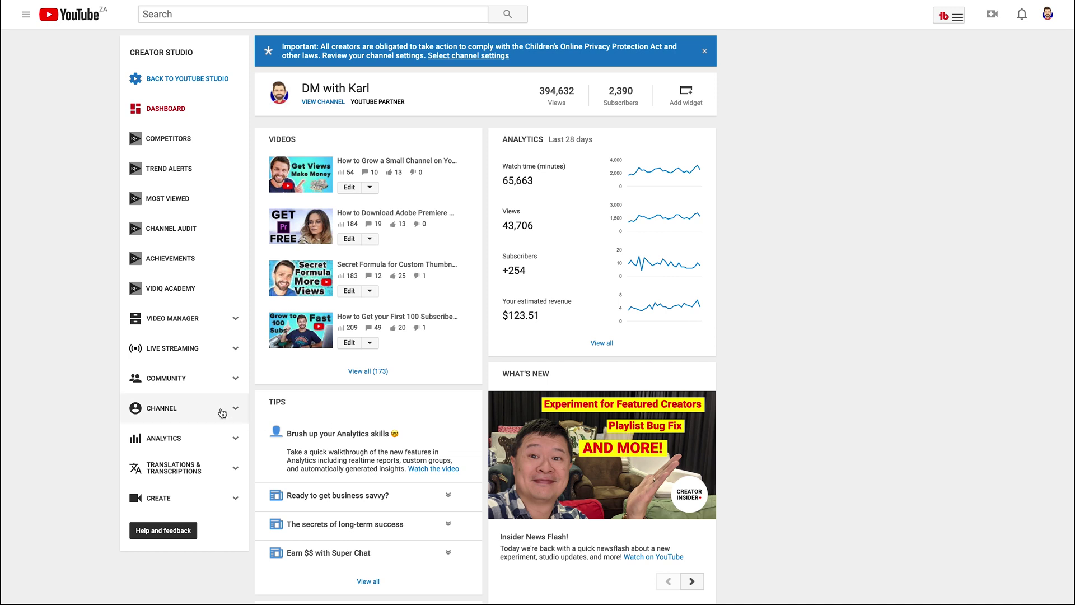
- In Channel > Branding, confirm the watermark display time stays at Custom start time 00:10
{"action": "left_click", "coordinate": [222, 413]}
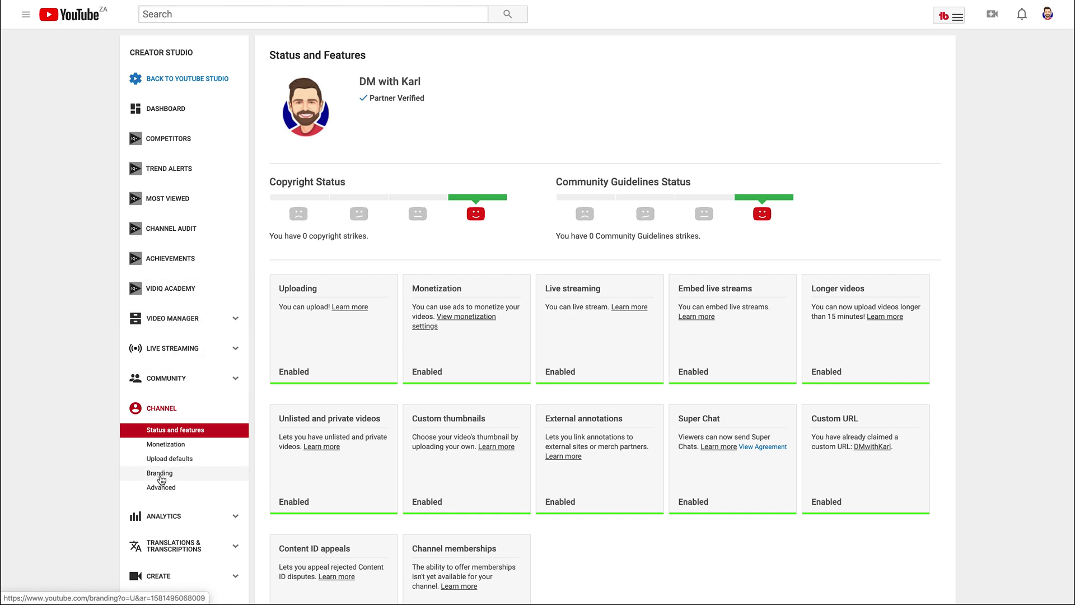
{"action": "left_click", "coordinate": [160, 474]}
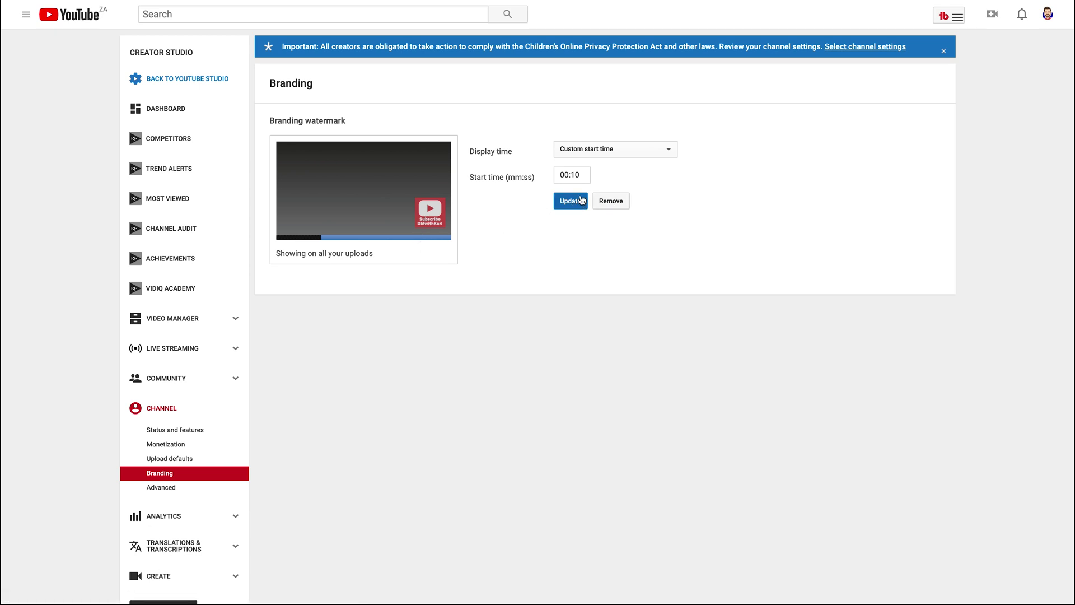
{"action": "left_click", "coordinate": [648, 149]}
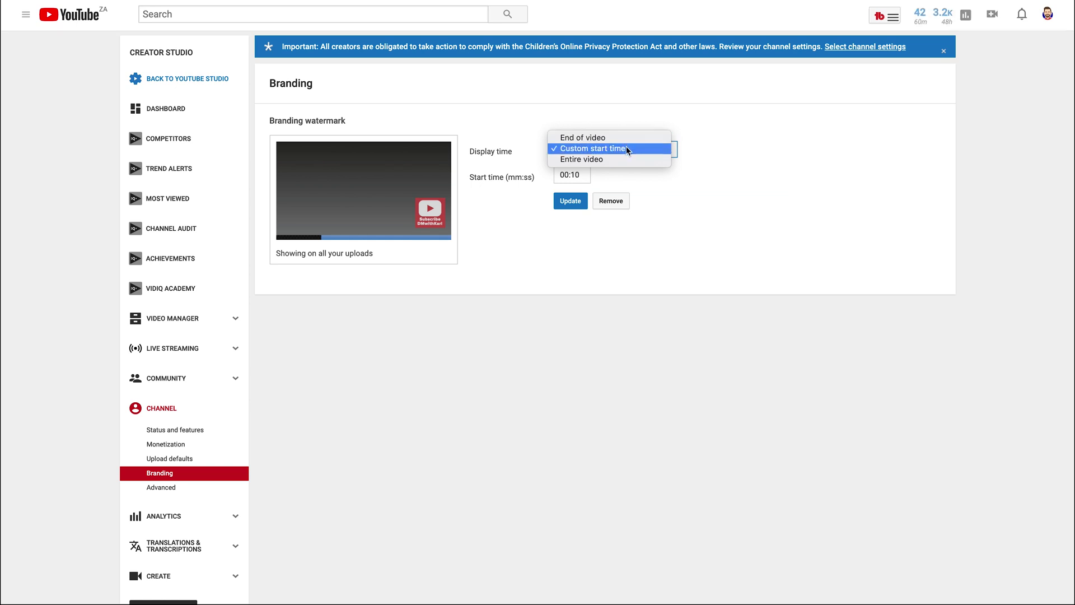
{"action": "left_click", "coordinate": [626, 149]}
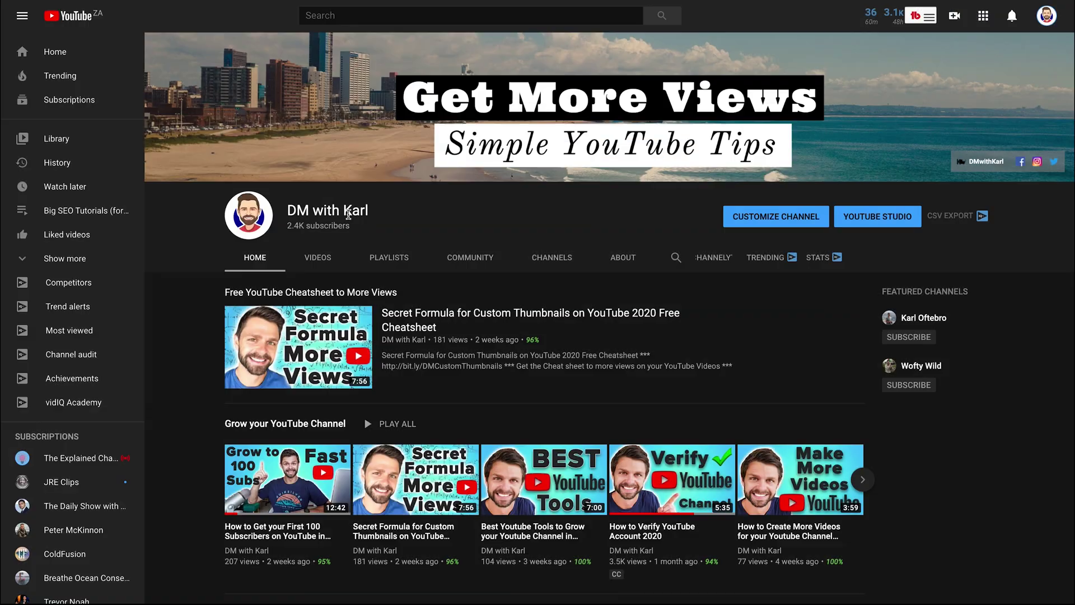
- Play the featured custom-thumbnails video and check the Subscribe watermark appears in the player's corner after 0:10
{"action": "left_click", "coordinate": [426, 319]}
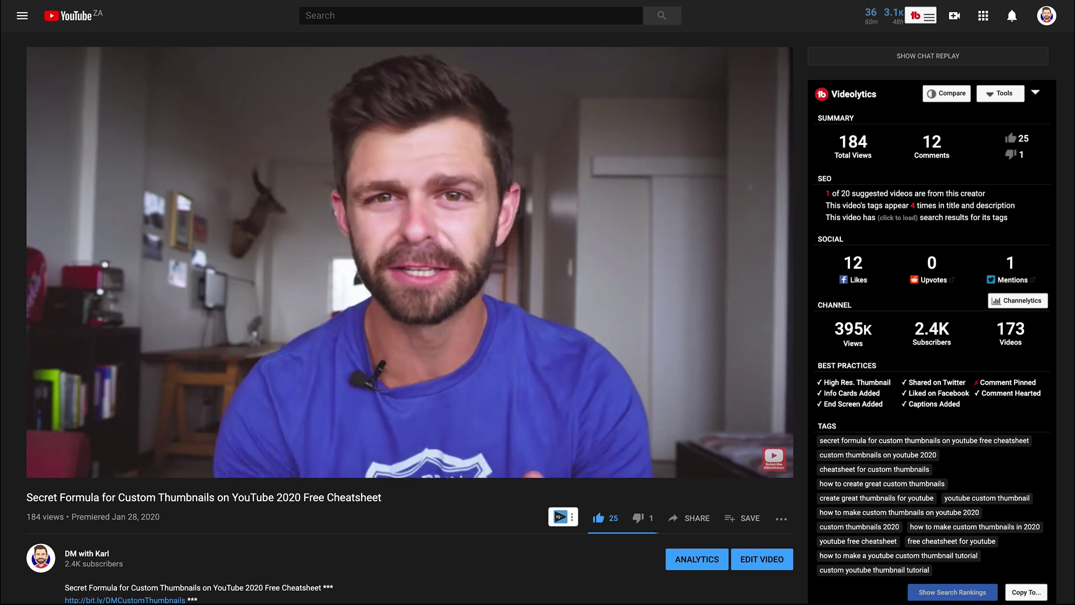
{"action": "mouse_move", "coordinate": [774, 436]}
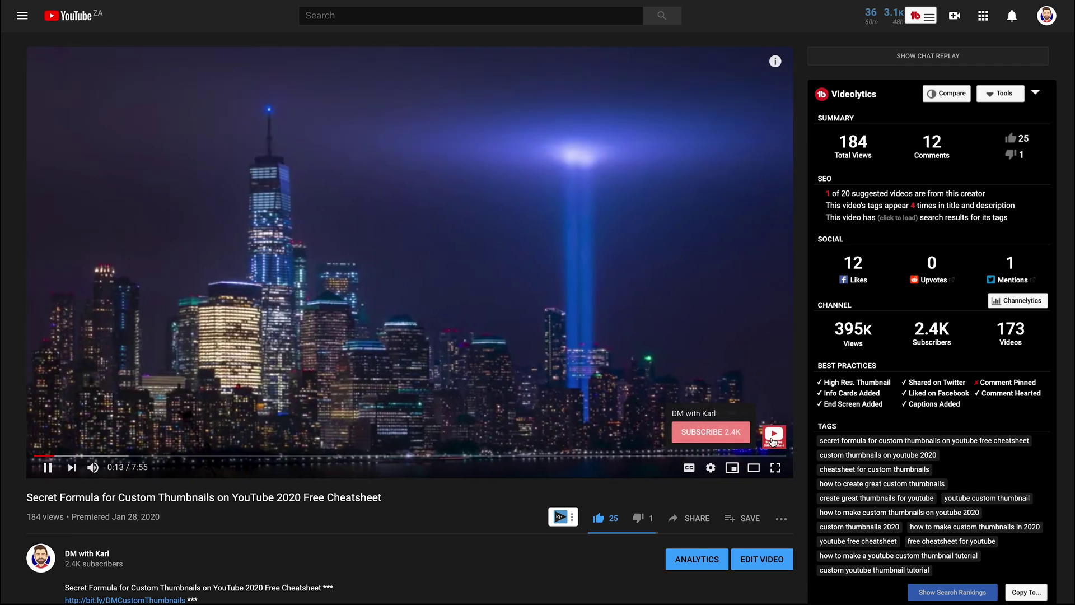